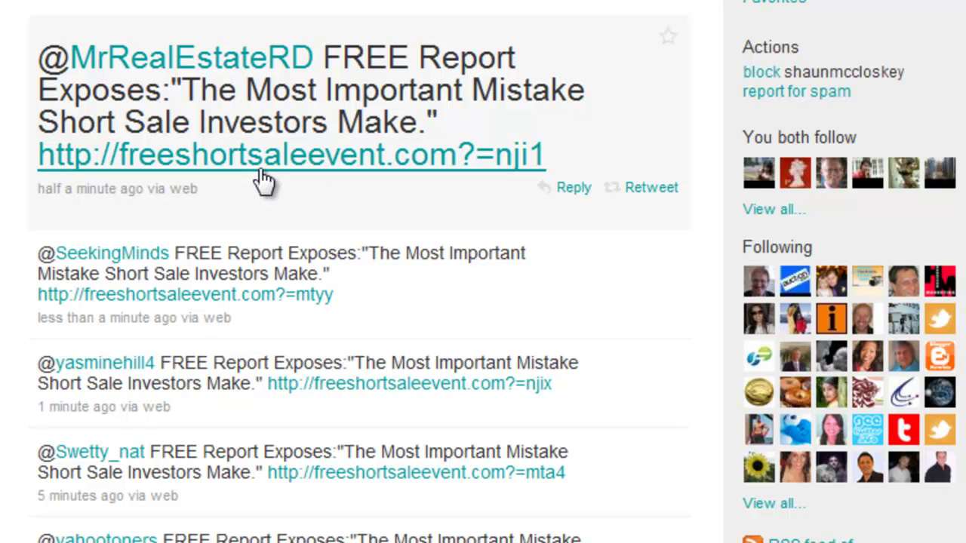
Highlight the words 'Short Sale' in a tweet, then scroll through the tweets to review them
left_click_drag(189, 123, 38, 123)
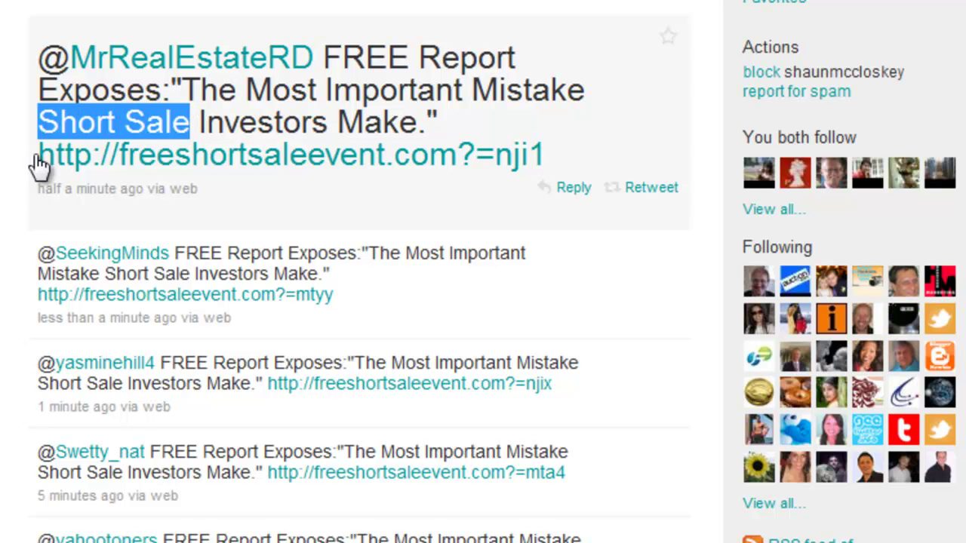
left_click(26, 193)
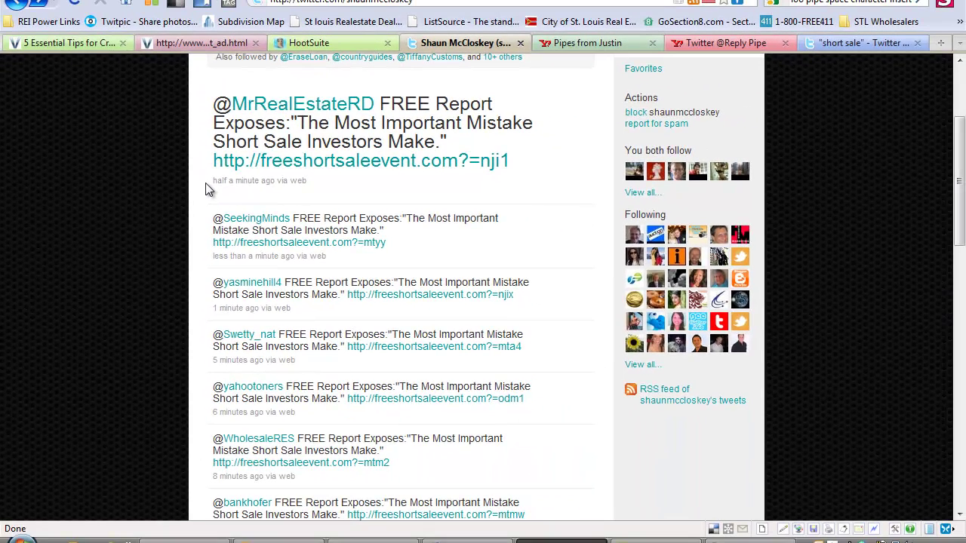
scroll(206, 183, "down", 5)
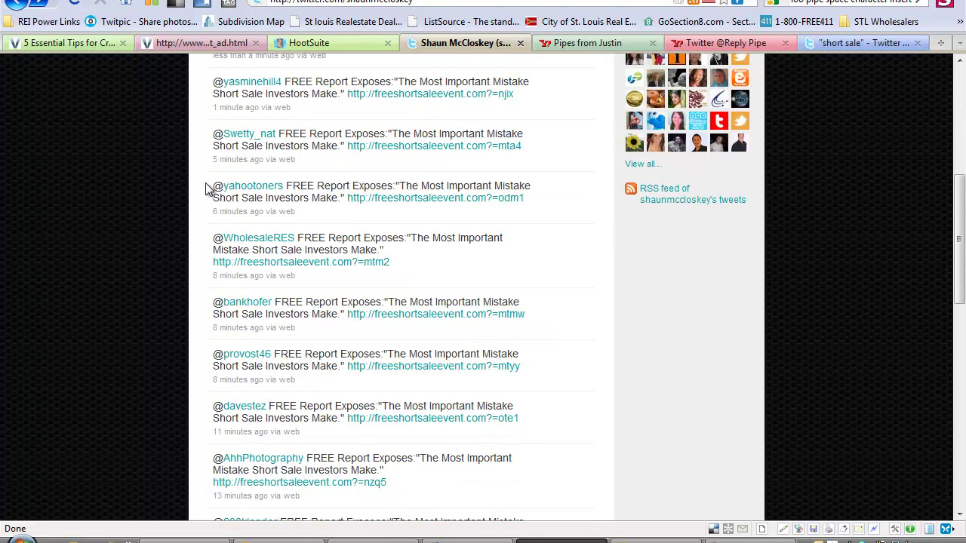
scroll(208, 188, "down", 3)
scroll(206, 183, "down", 5)
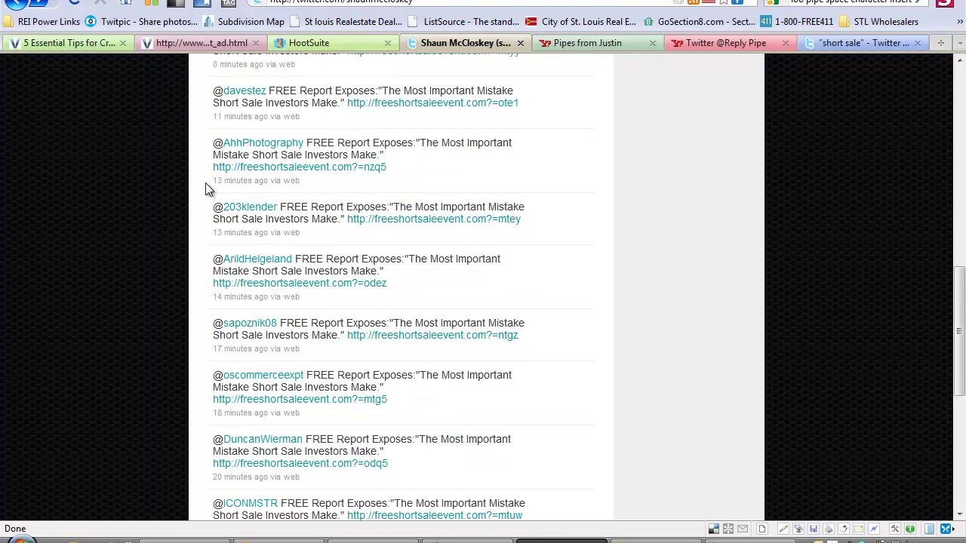
scroll(206, 184, "down", 5)
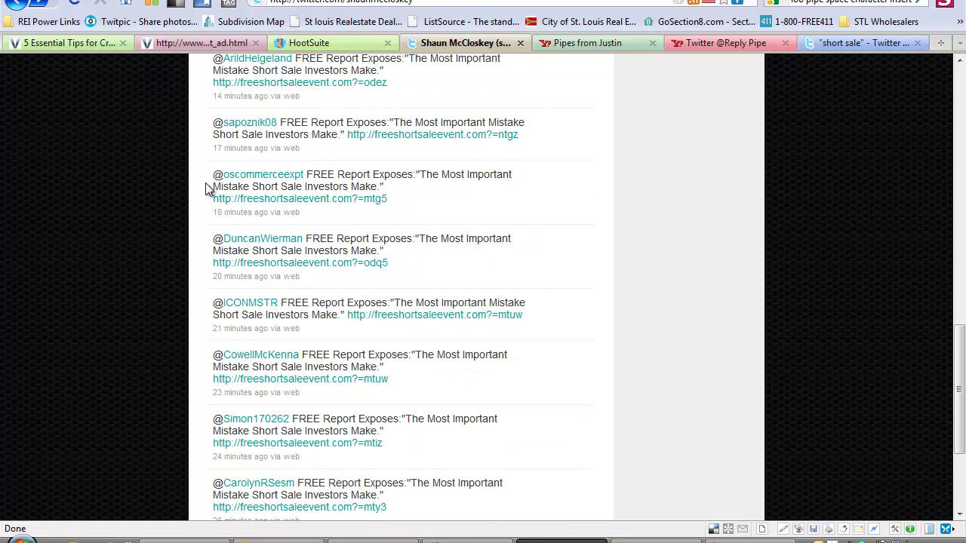
scroll(206, 188, "down", 5)
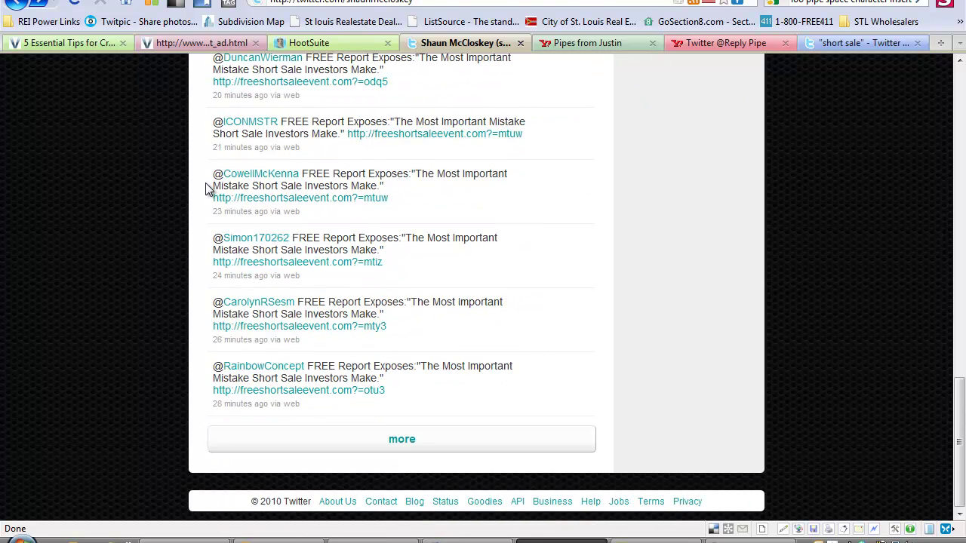
scroll(206, 188, "up", 10)
scroll(206, 188, "up", 3)
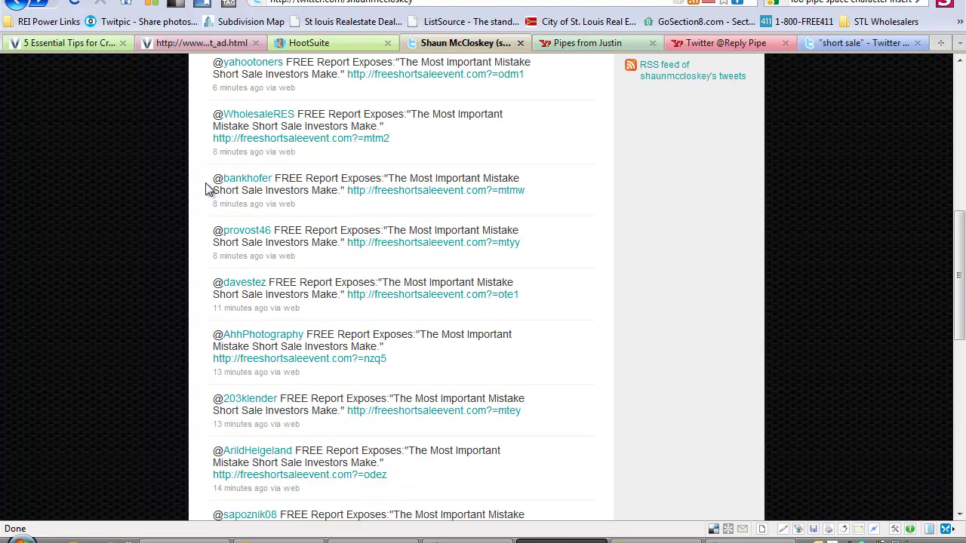
scroll(206, 189, "up", 10)
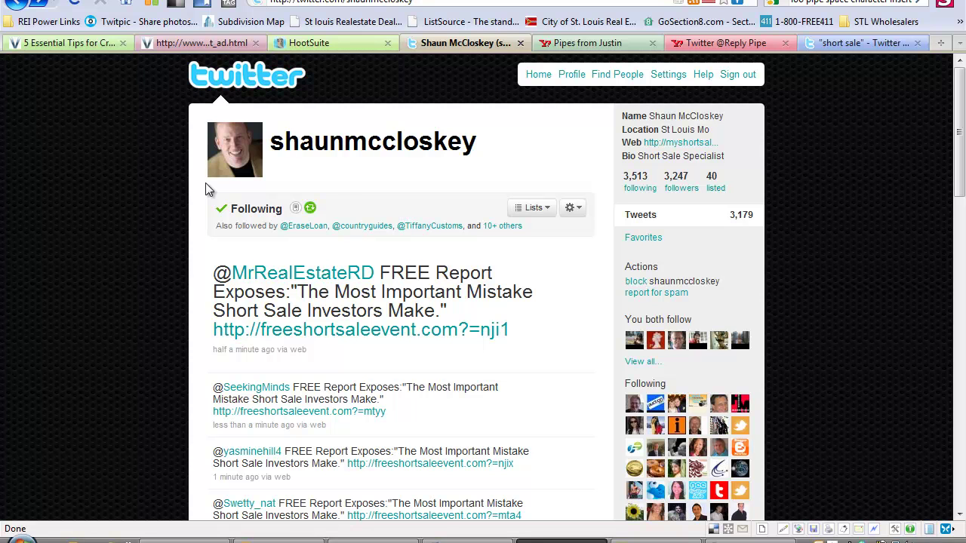
scroll(206, 183, "down", 3)
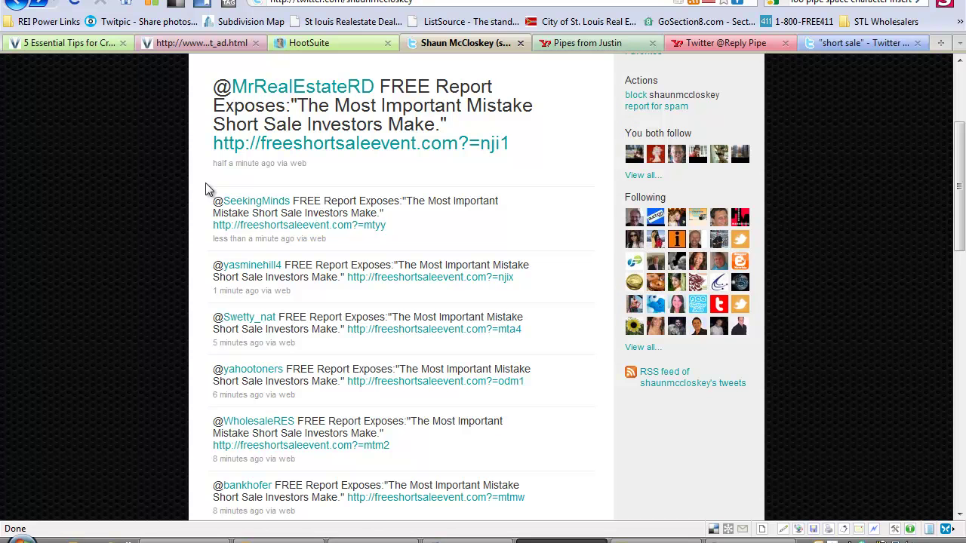
scroll(205, 183, "up", 5)
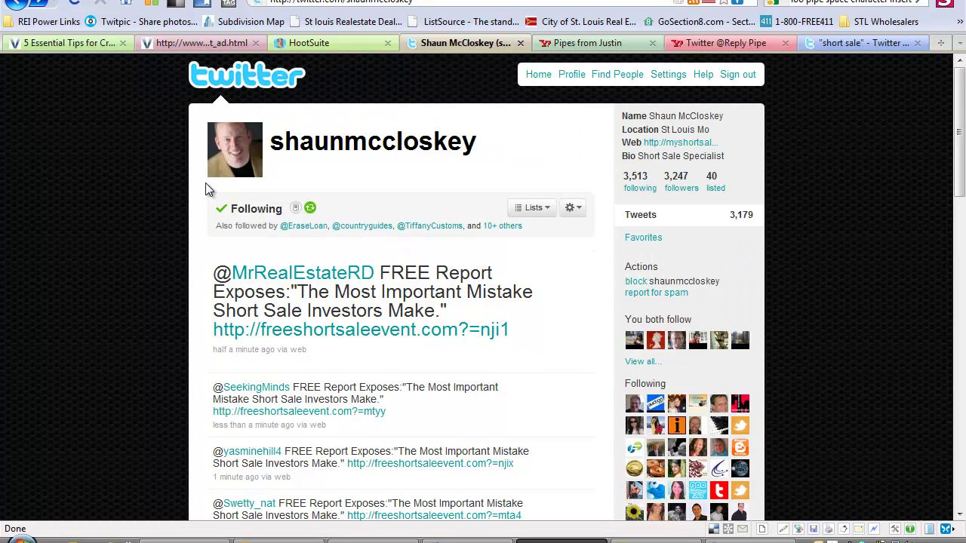
left_click(562, 45)
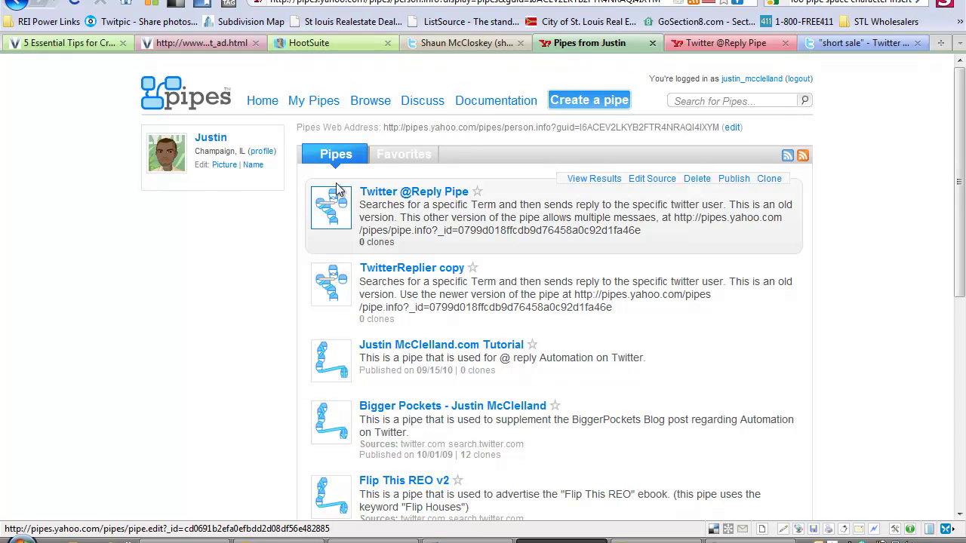
left_click(323, 42)
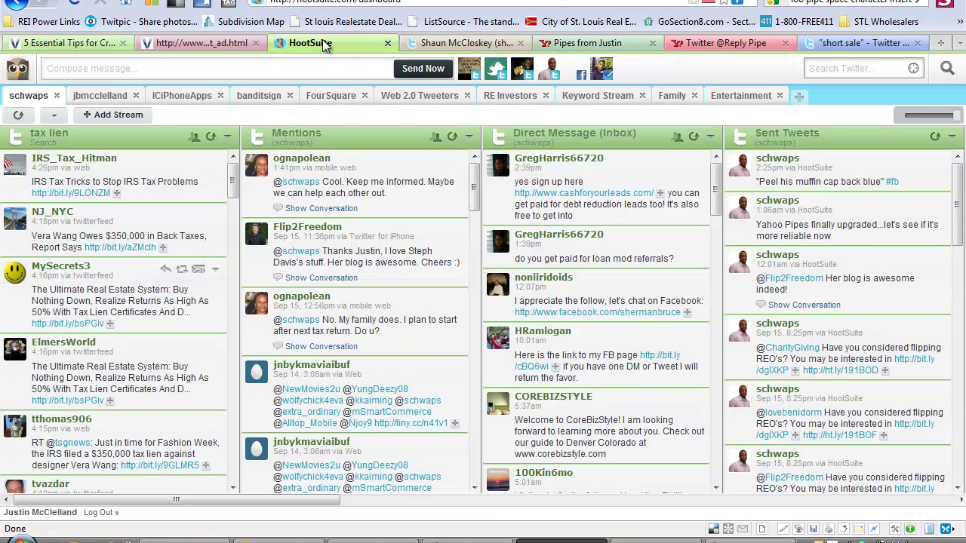
left_click(600, 43)
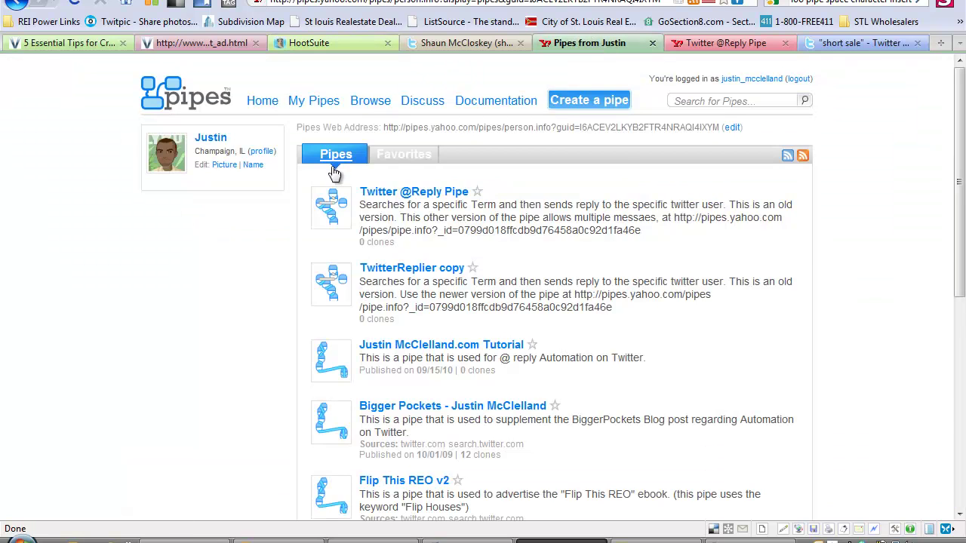
left_click(387, 194)
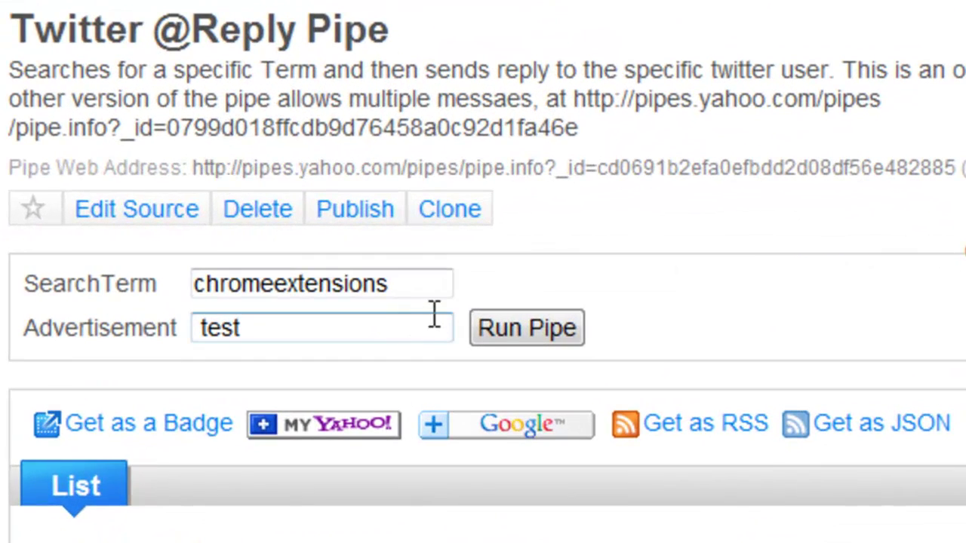
left_click(419, 295)
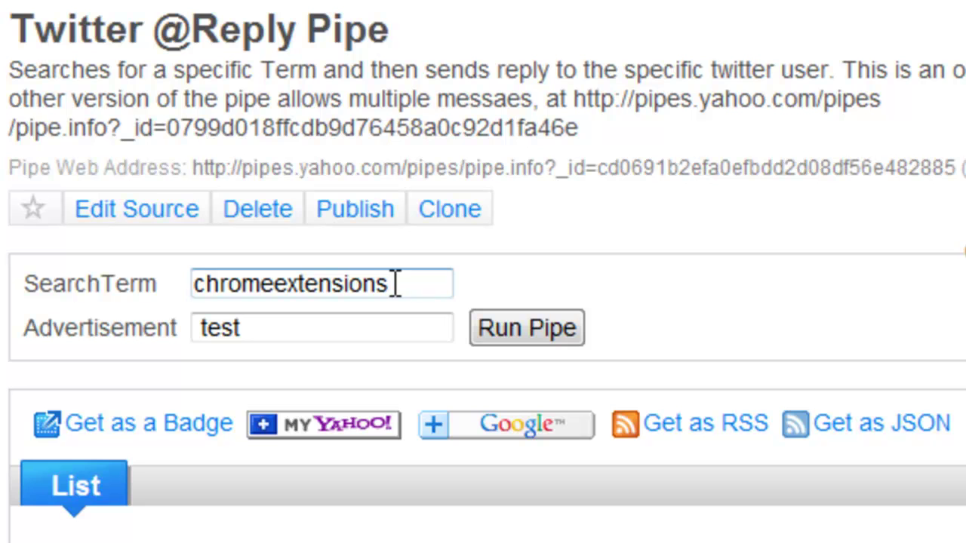
Replace the search term 'chromeextensions' with 'short sale'
left_click_drag(396, 284, 78, 265)
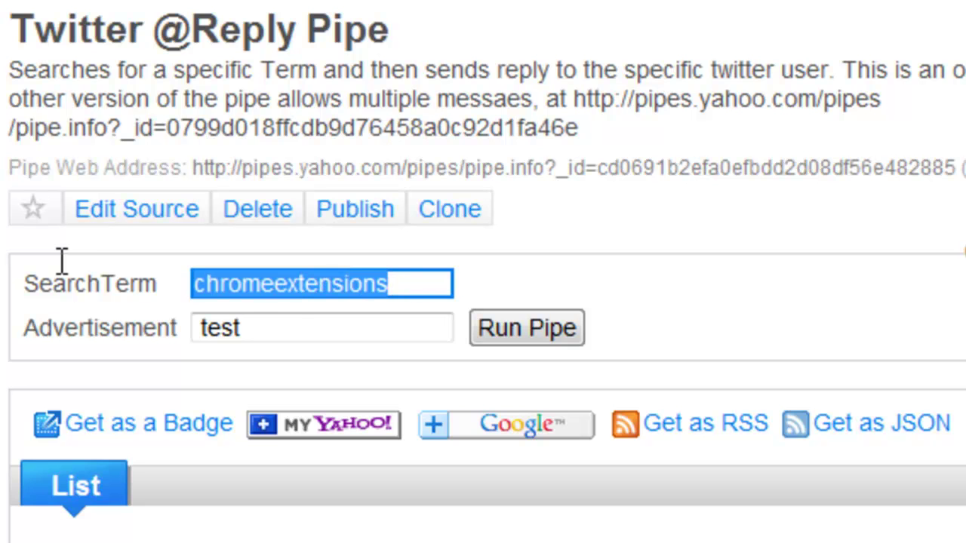
type("short sla")
key("BackSpace")
key("BackSpace")
type("ale")
Replace the advertisement 'test' with the saved 'I'm having a 4-day seminar' message
key("Tab")
key("BackSpace")
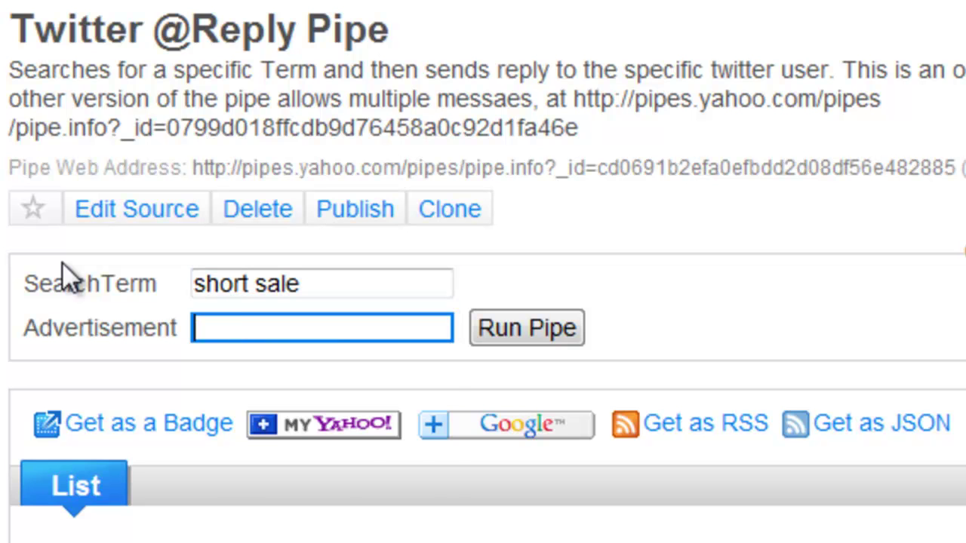
key("Down")
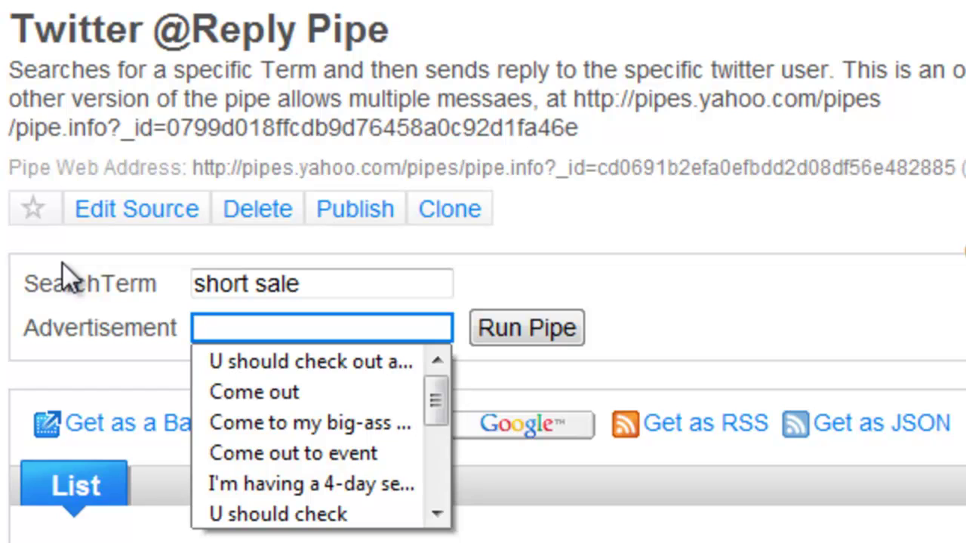
key("Escape")
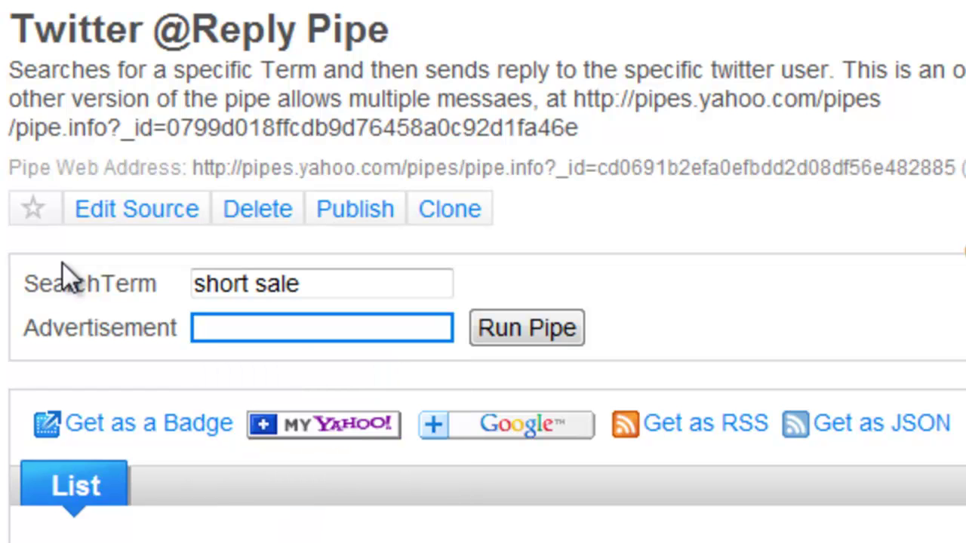
type("I'm")
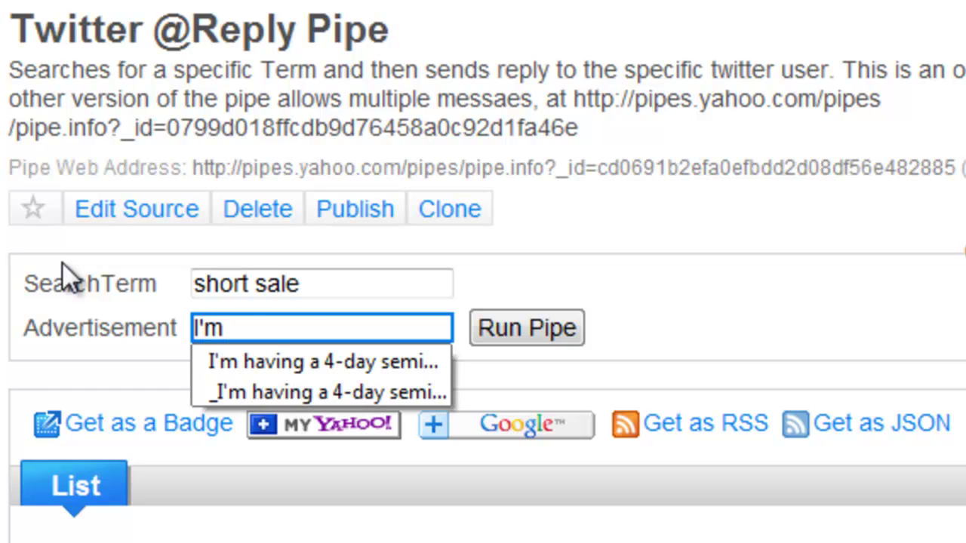
key("Down")
key("Tab")
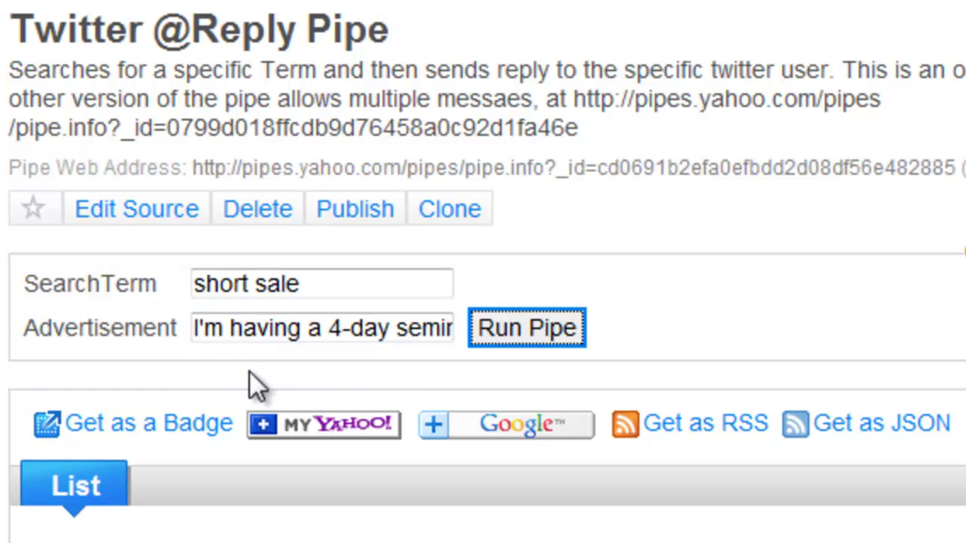
left_click(232, 316)
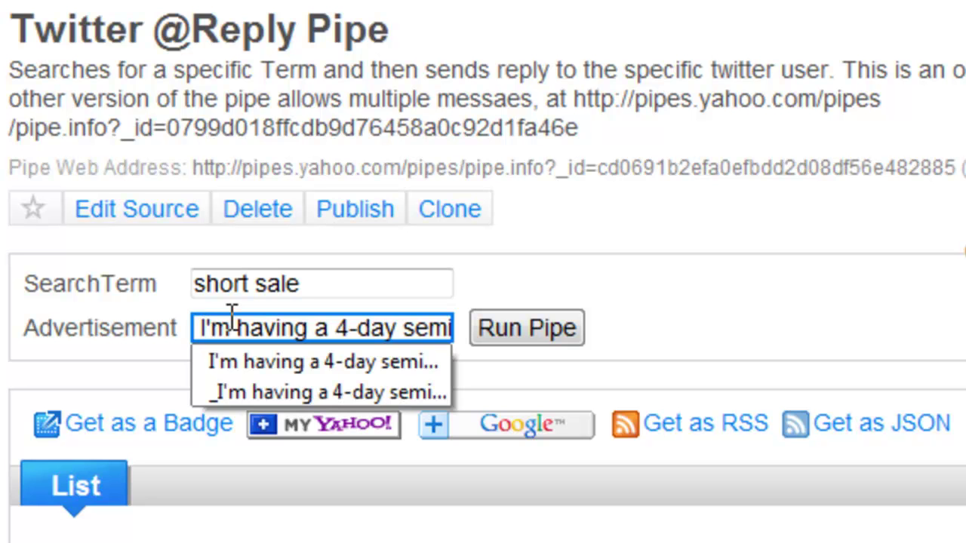
Run the pipe with short sale and the seminar message, then view its output as RSS
left_click(526, 323)
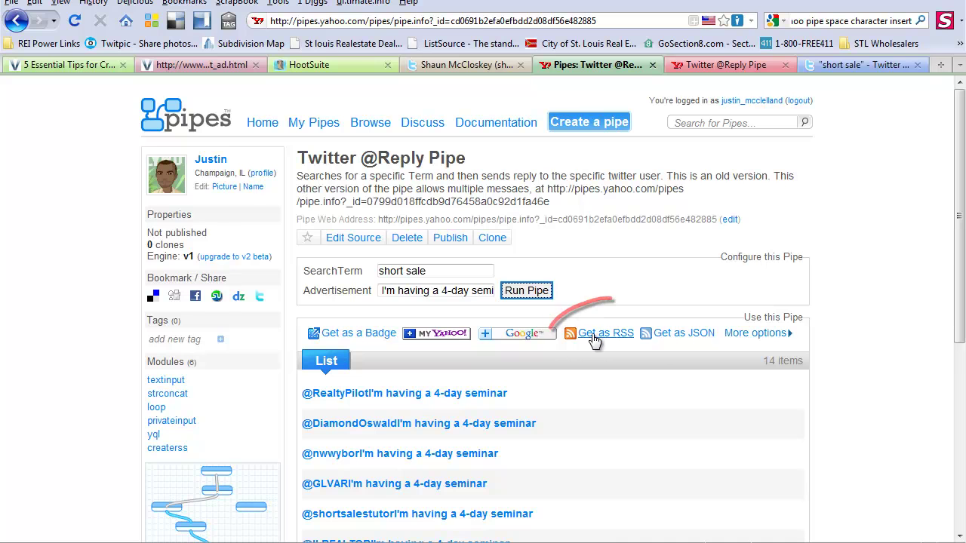
left_click(595, 338)
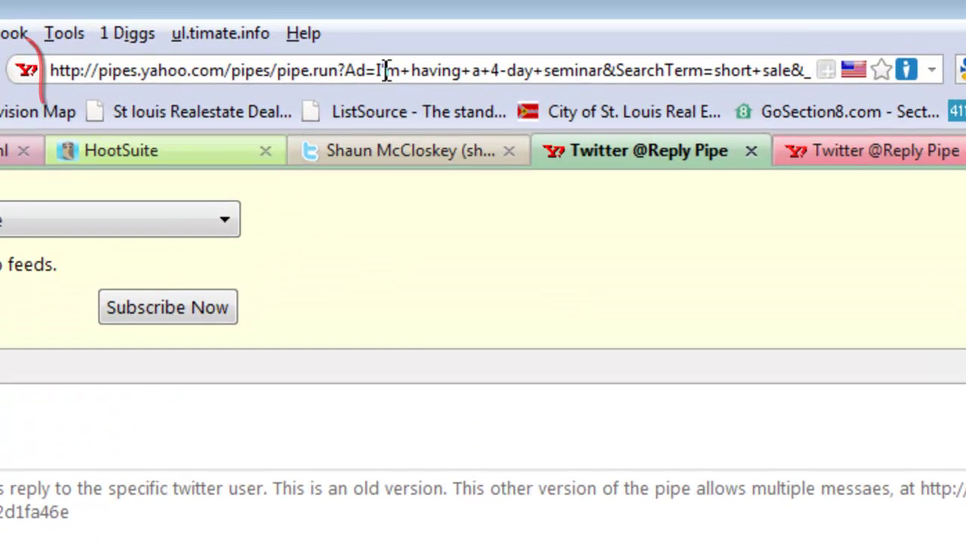
Select the pipe.run feed URL in the address bar and open a new blank tab
left_click(425, 42)
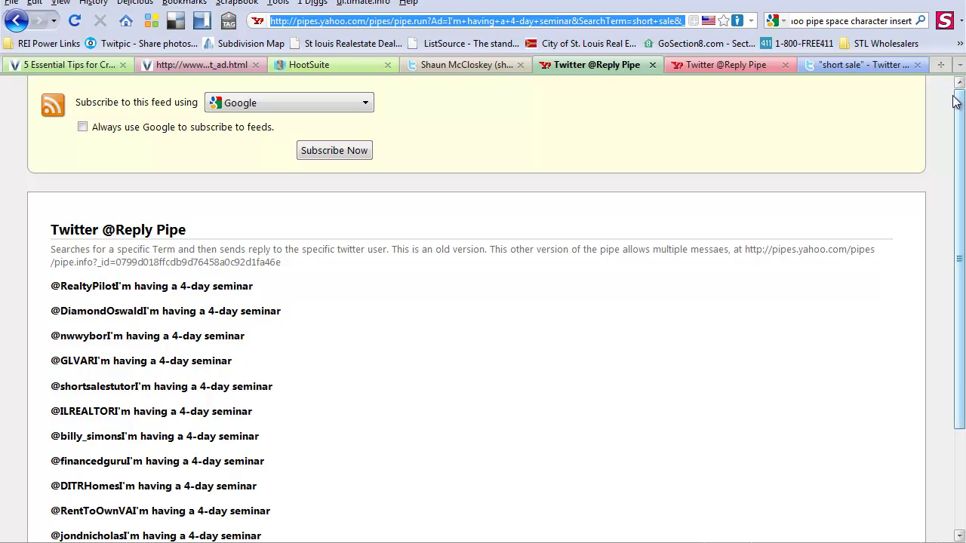
left_click(942, 65)
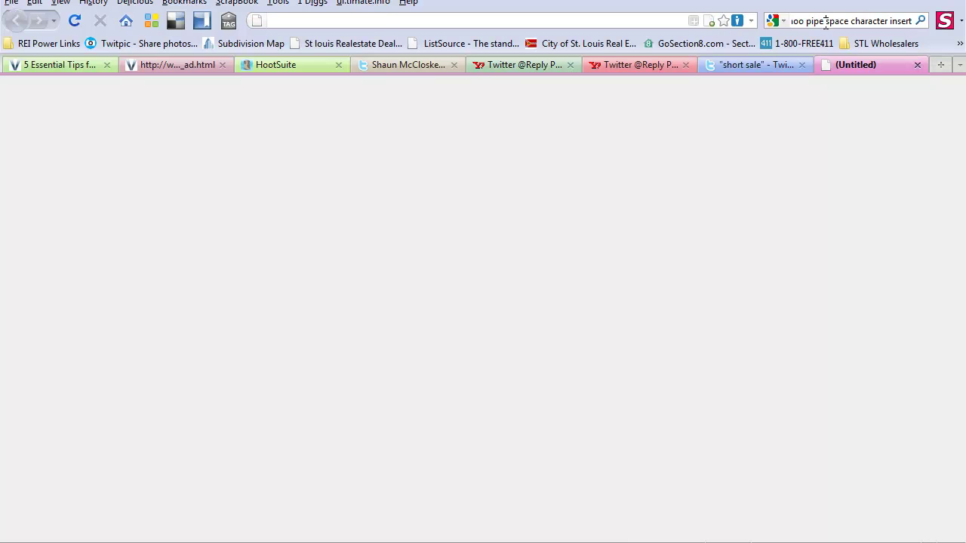
Search Google for 'tweet from rss' using the search box suggestion
left_click(825, 23)
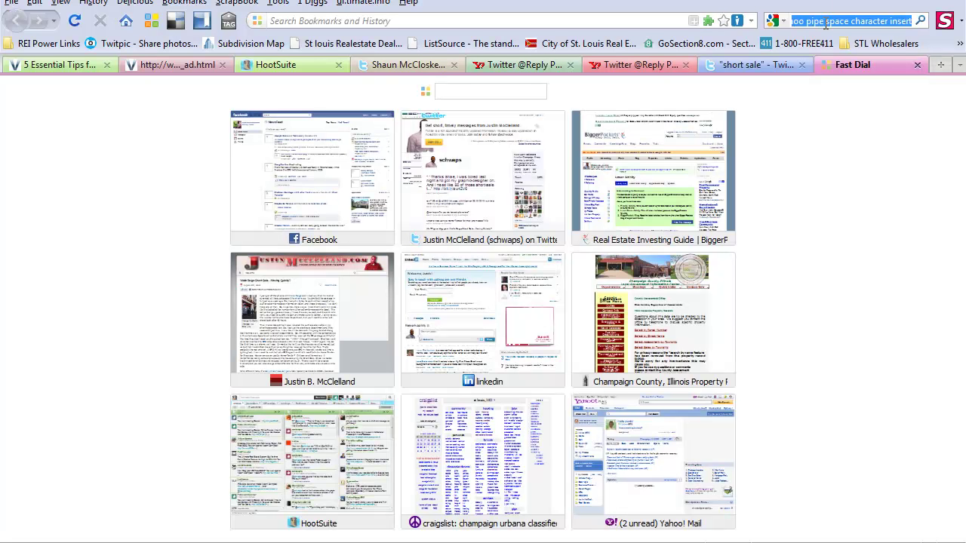
type("tw")
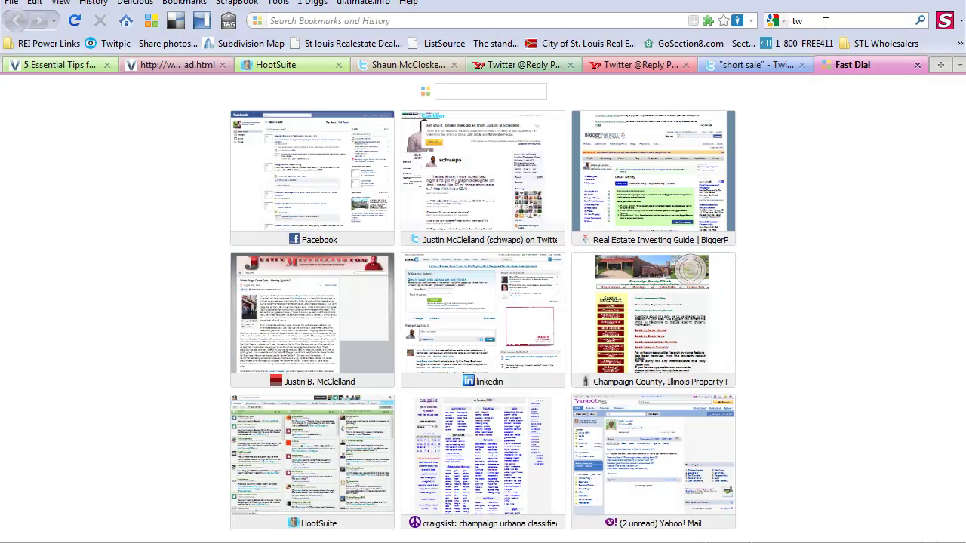
type("eet rss")
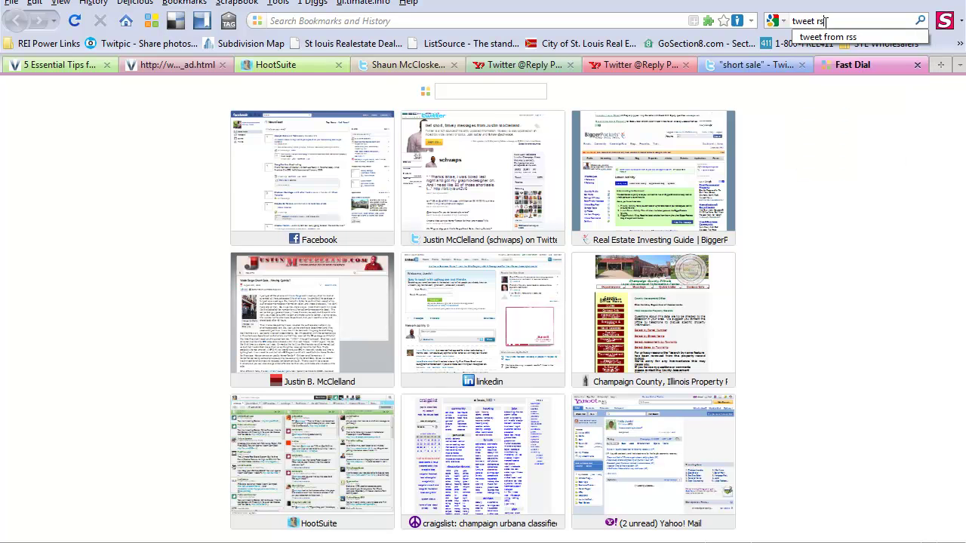
key("Down")
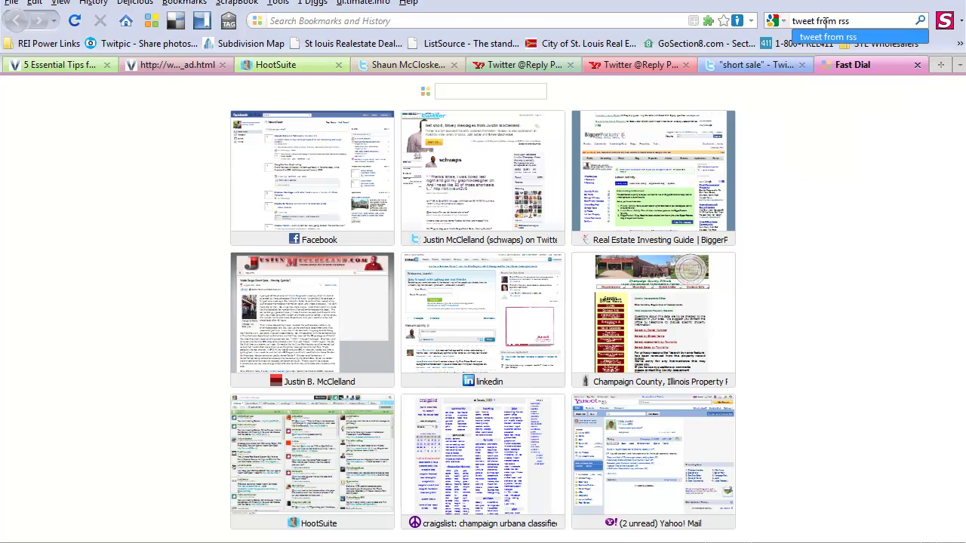
key("Return")
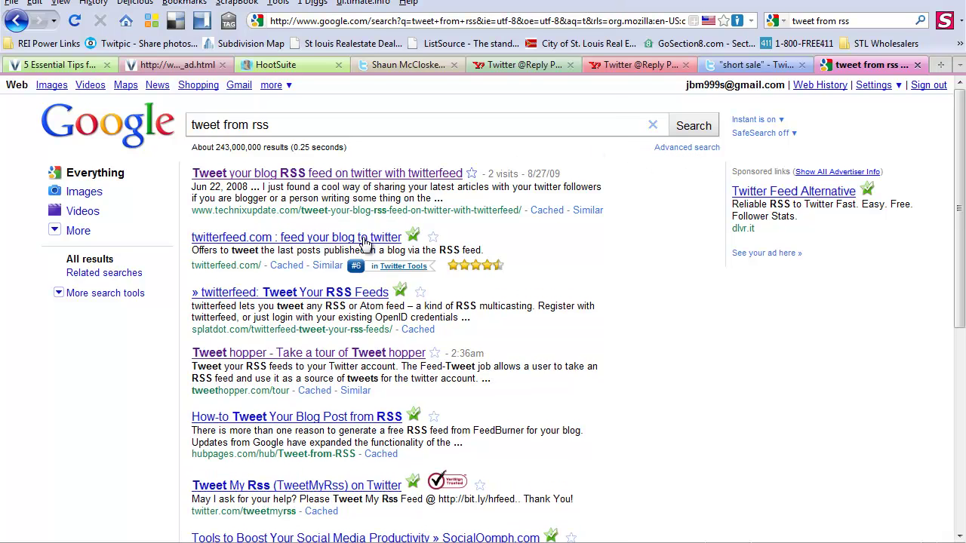
left_click(525, 65)
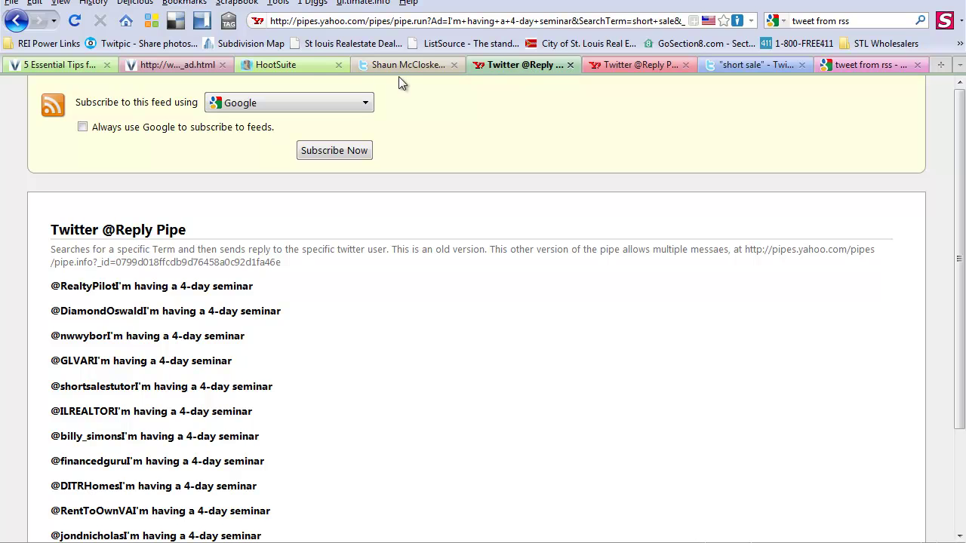
left_click(278, 64)
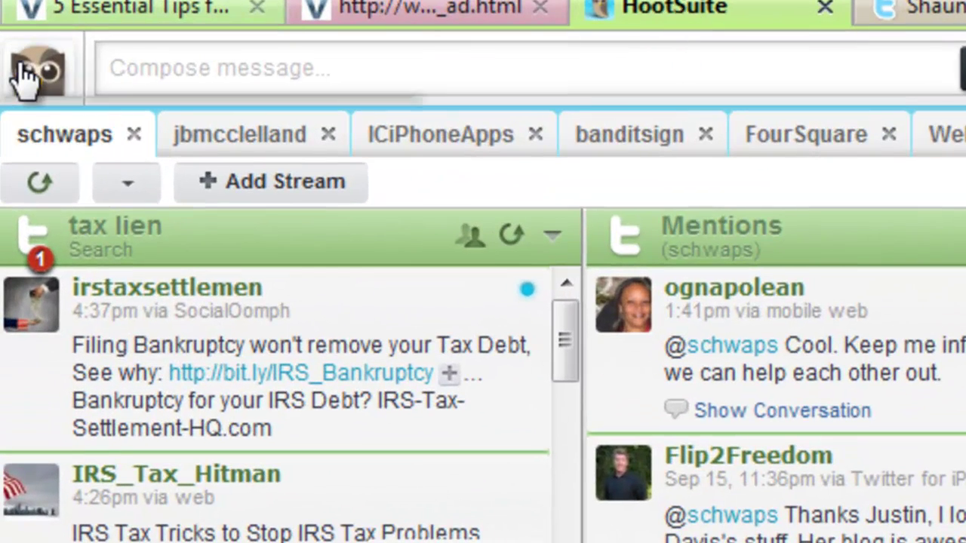
Go to HootSuite's Settings > RSS/Atom and start adding a new feed
mouse_move(27, 77)
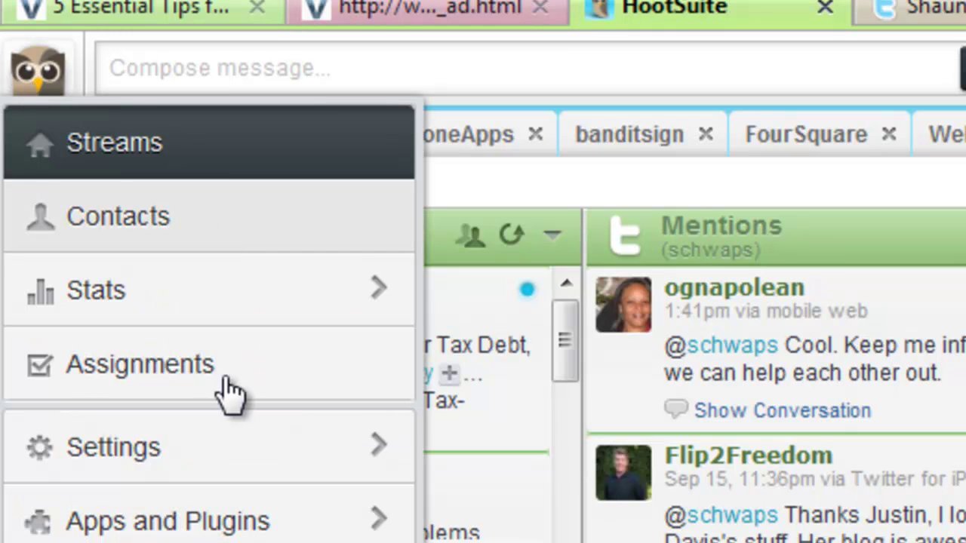
mouse_move(236, 479)
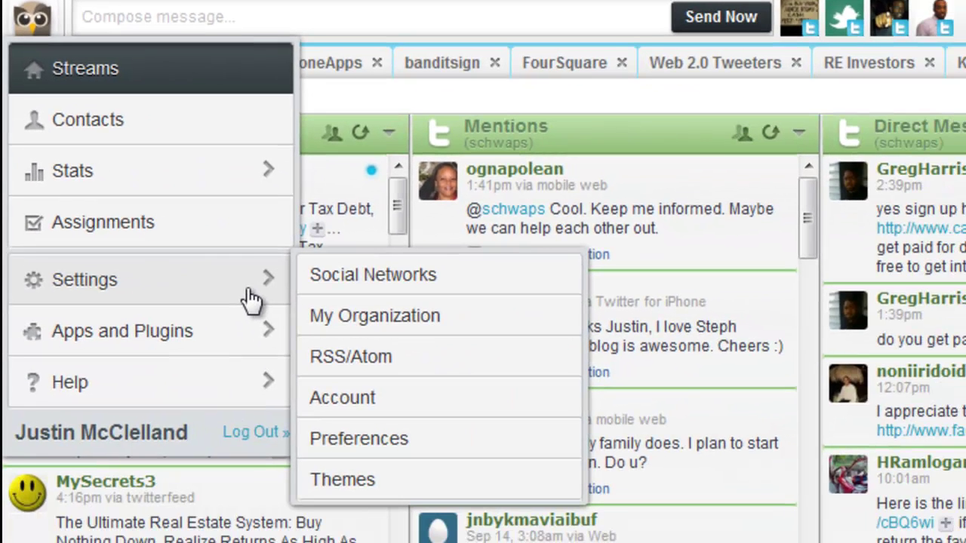
left_click(358, 355)
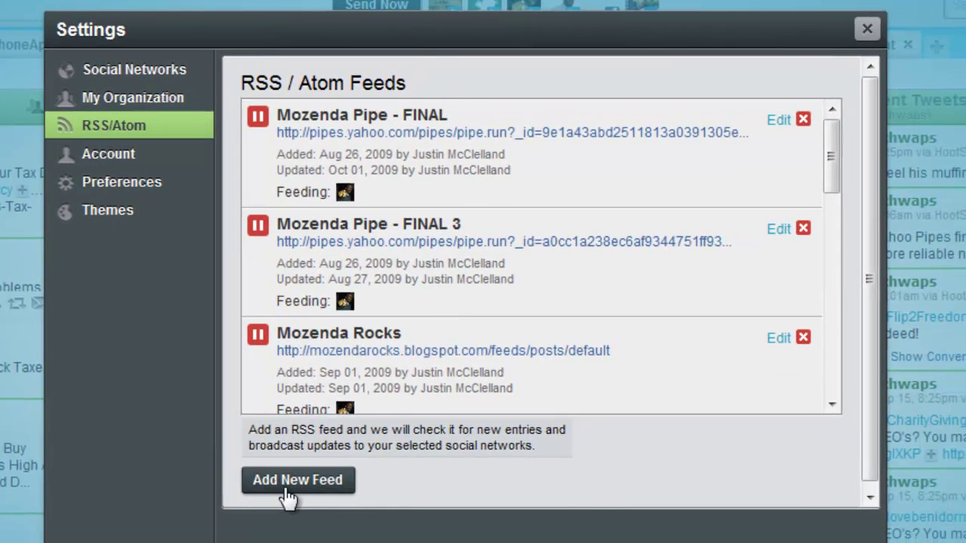
left_click(287, 490)
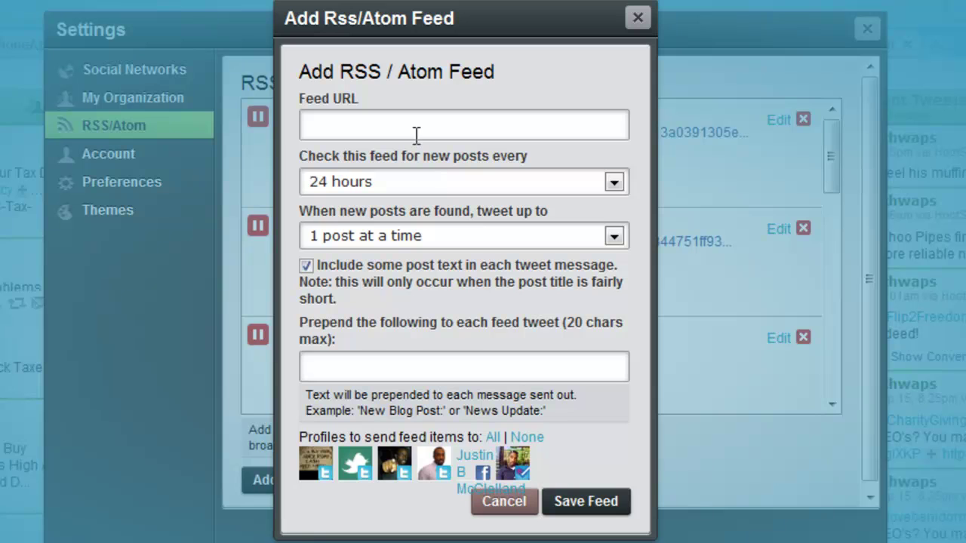
Paste the pipe's RSS URL as the feed, checked every hour, tweeting up to 5 posts
left_click(413, 130)
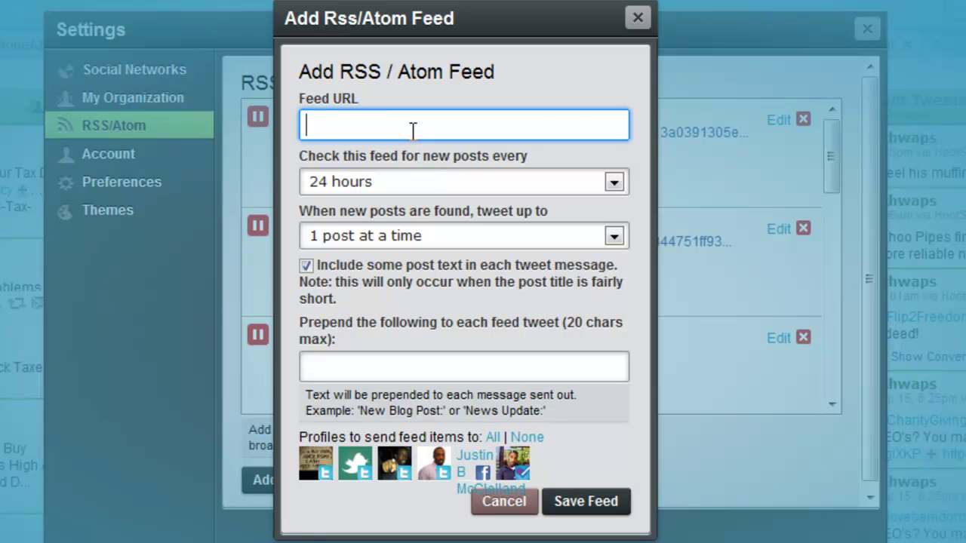
key("ctrl+v")
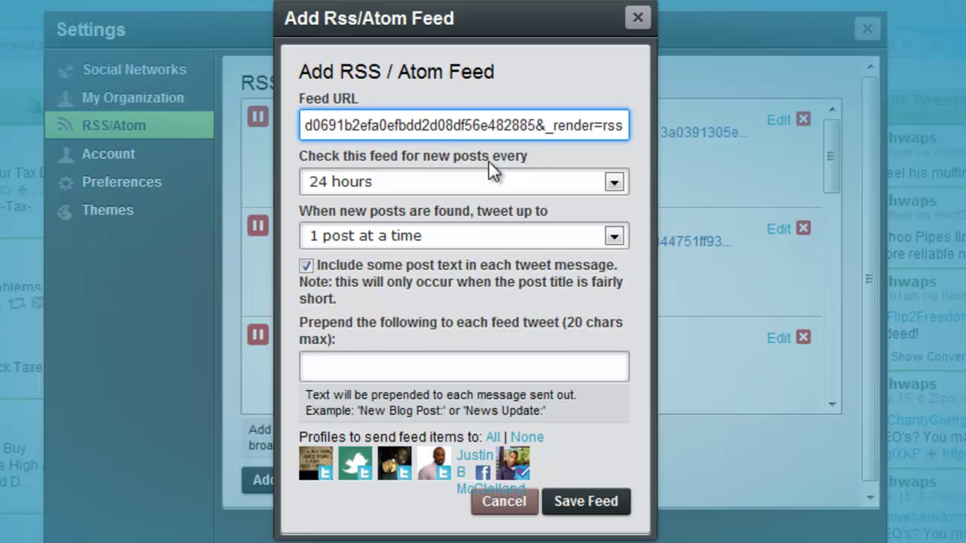
left_click(615, 184)
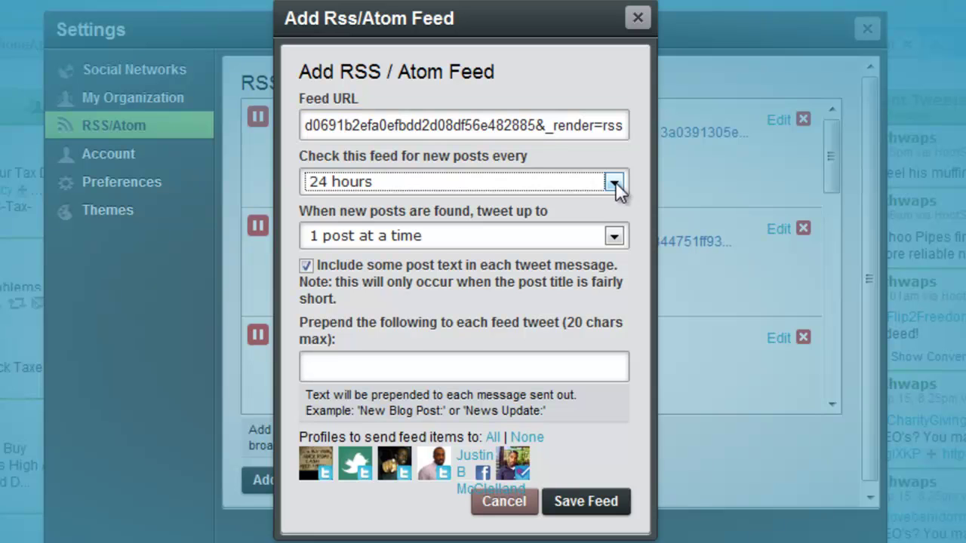
left_click(615, 183)
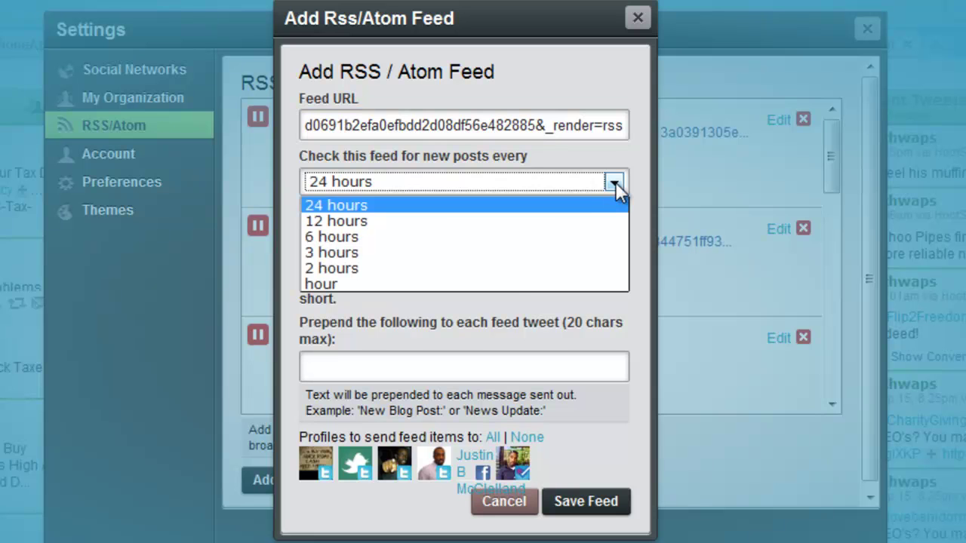
left_click(481, 286)
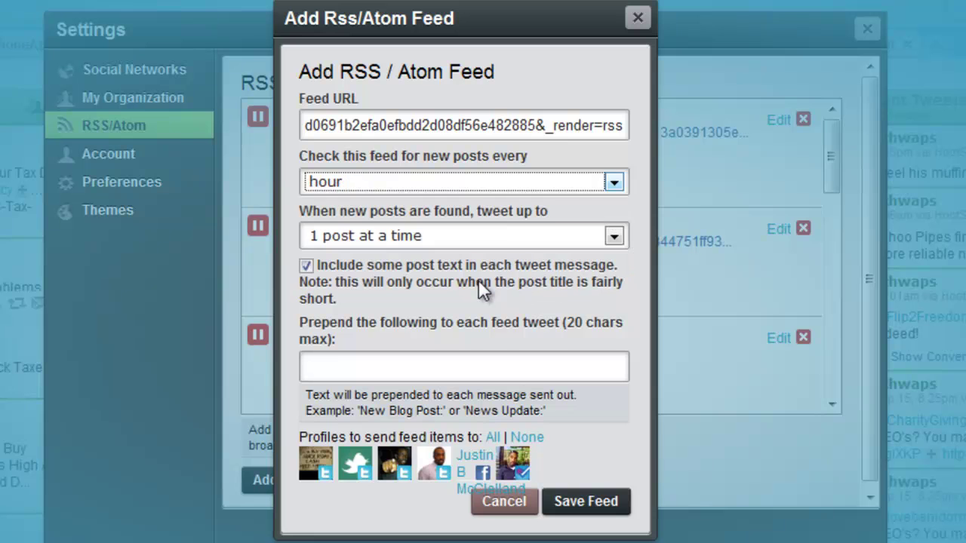
left_click(615, 239)
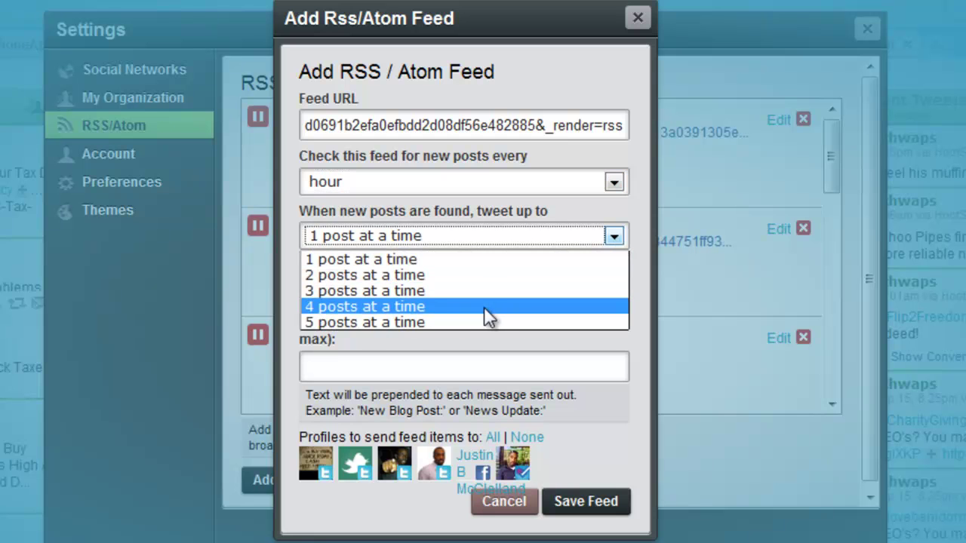
left_click(458, 323)
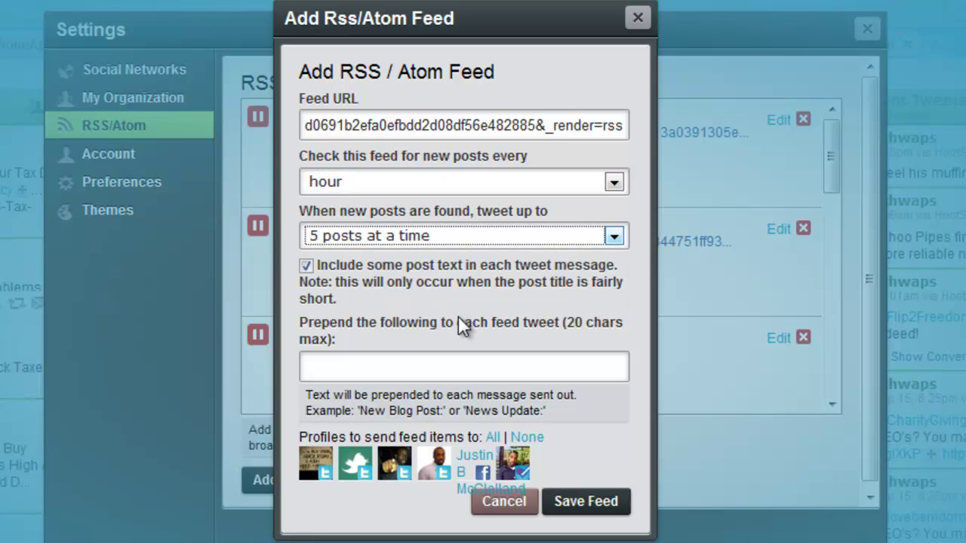
Uncheck 'Include some post text in each tweet message' for the new feed
left_click(306, 268)
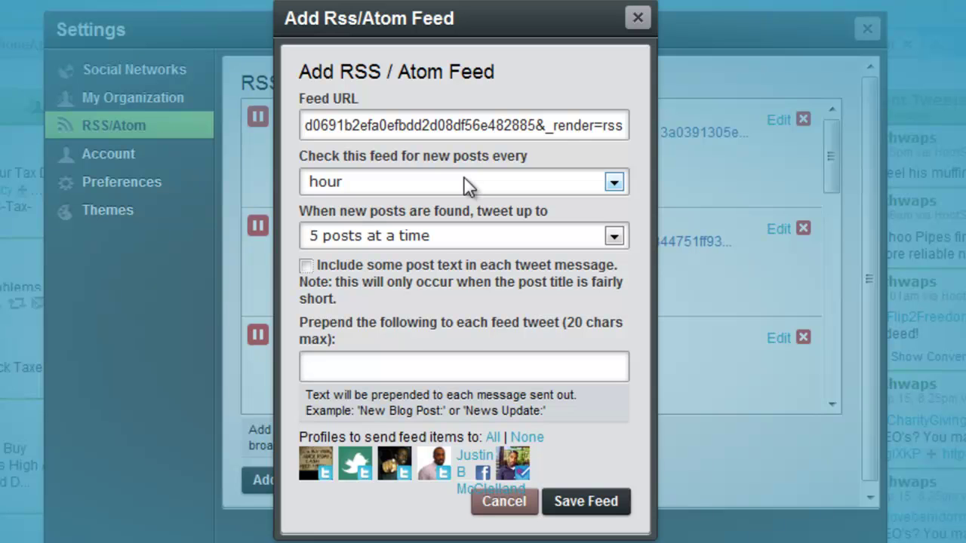
Cancel the Add RSS/Atom Feed form and close Settings to return to the dashboard
left_click(523, 502)
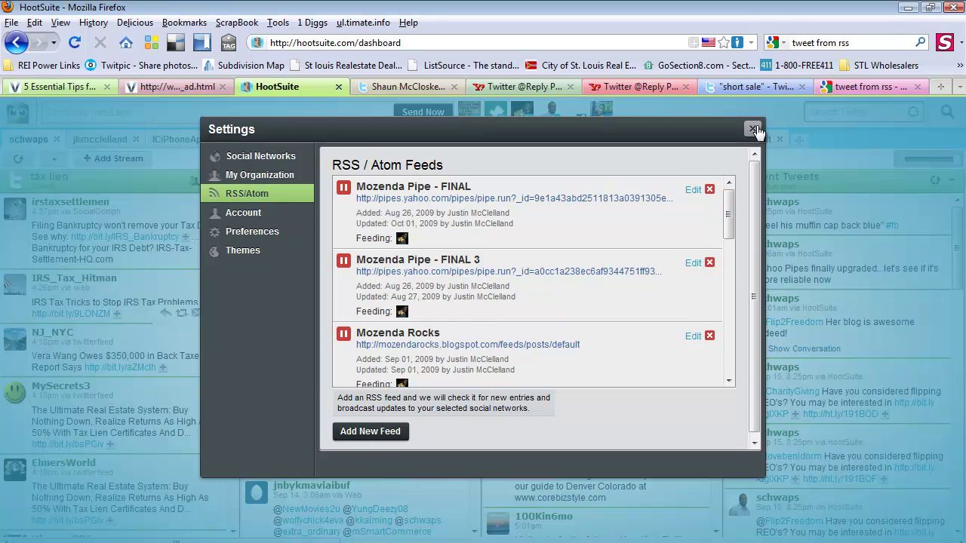
left_click(753, 129)
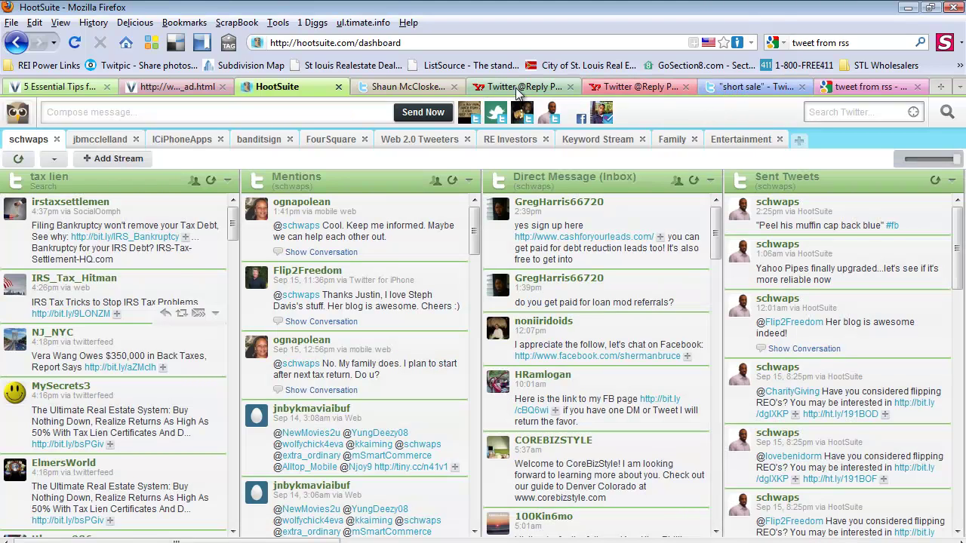
left_click(625, 89)
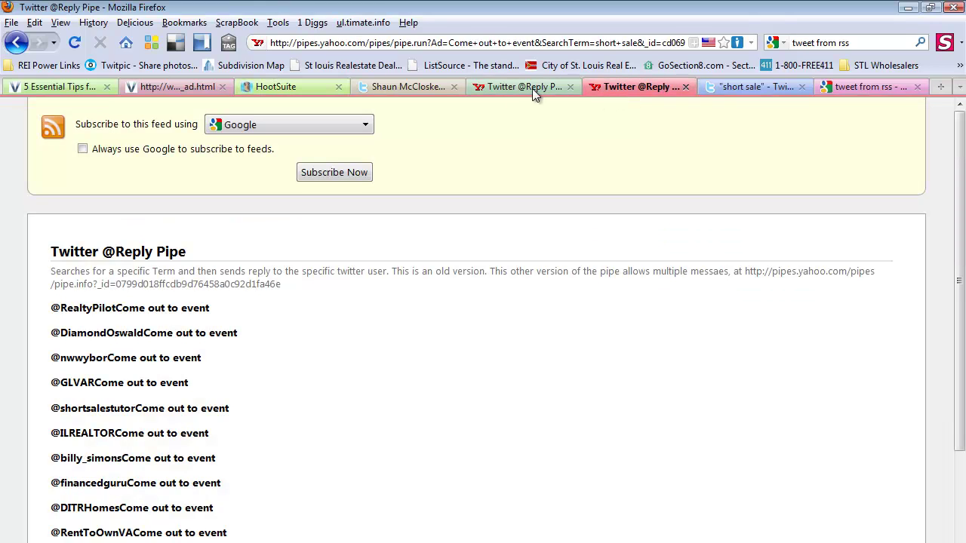
left_click(512, 88)
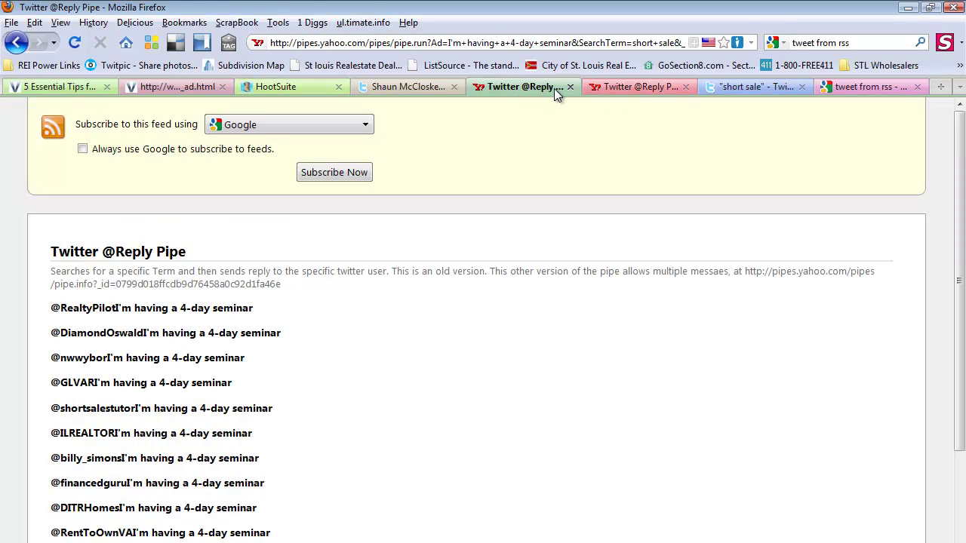
left_click(614, 85)
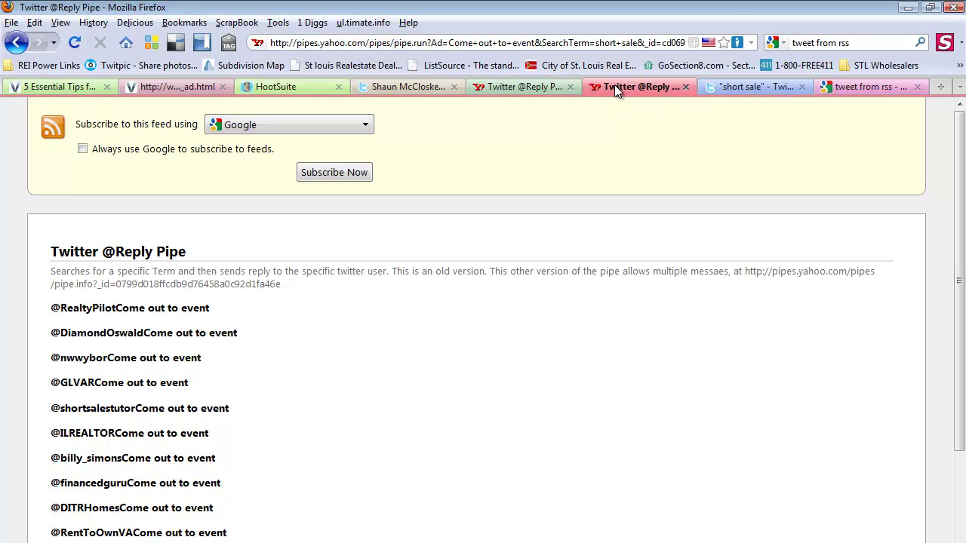
left_click(14, 43)
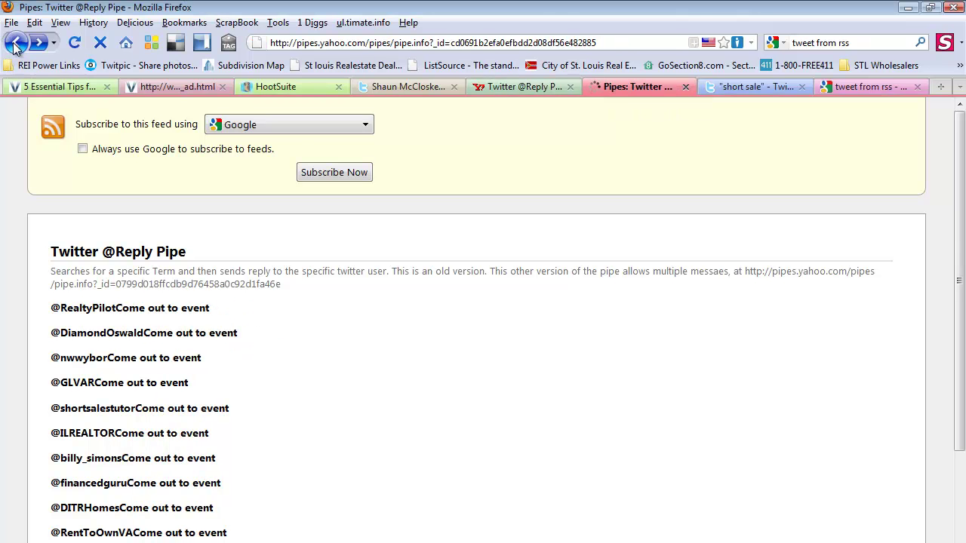